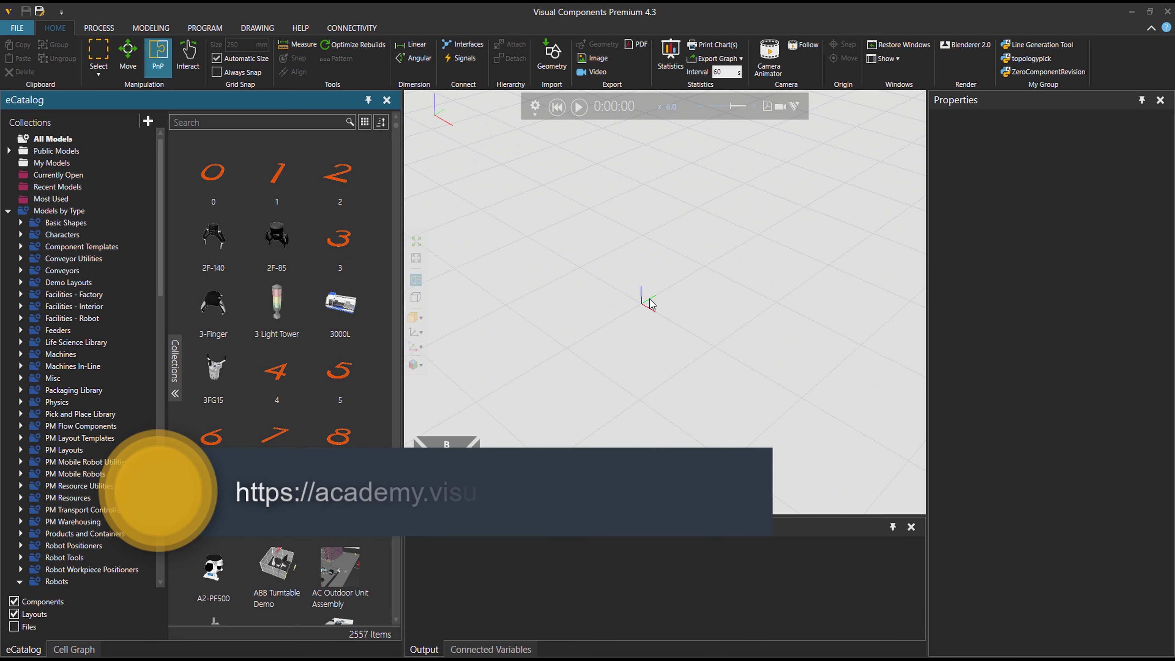
- Browse the eCatalog's conveyor models and add a plain Visual Components Conveyor to the layout
{"action": "left_click", "coordinate": [64, 271]}
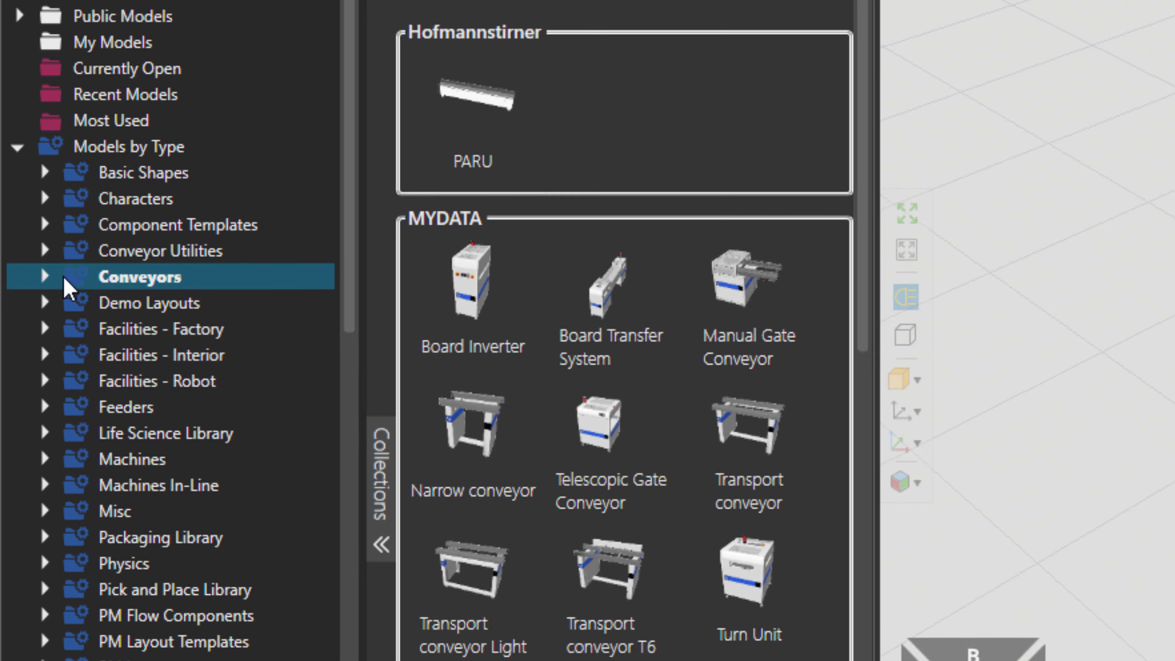
{"action": "left_click", "coordinate": [44, 276]}
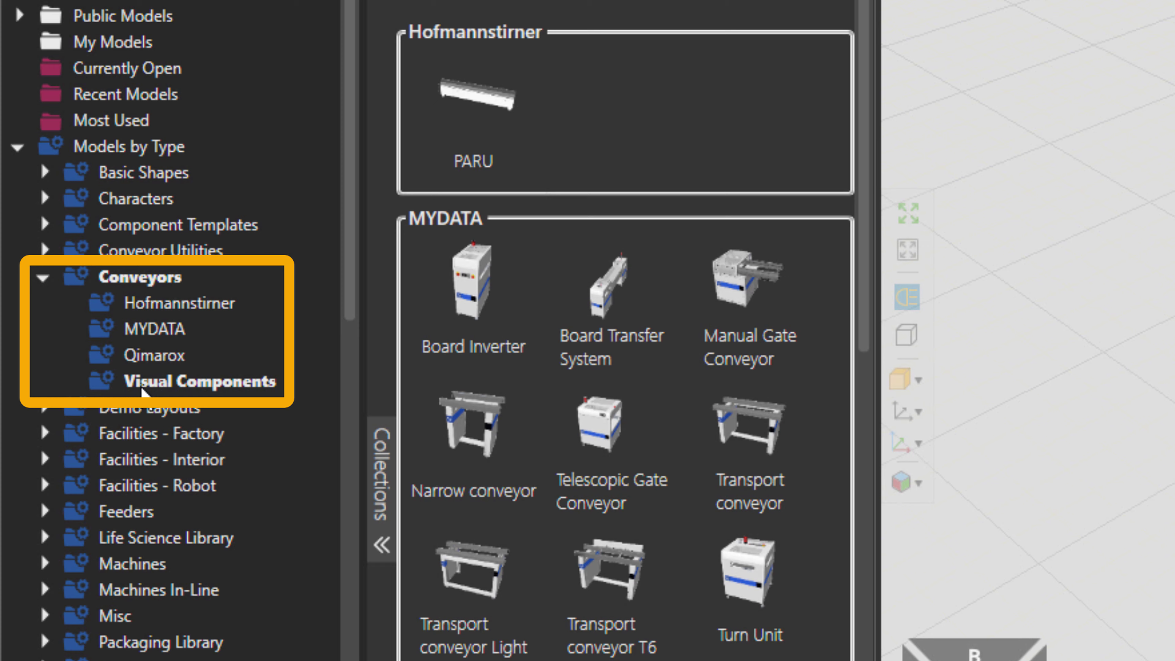
{"action": "left_click", "coordinate": [45, 590]}
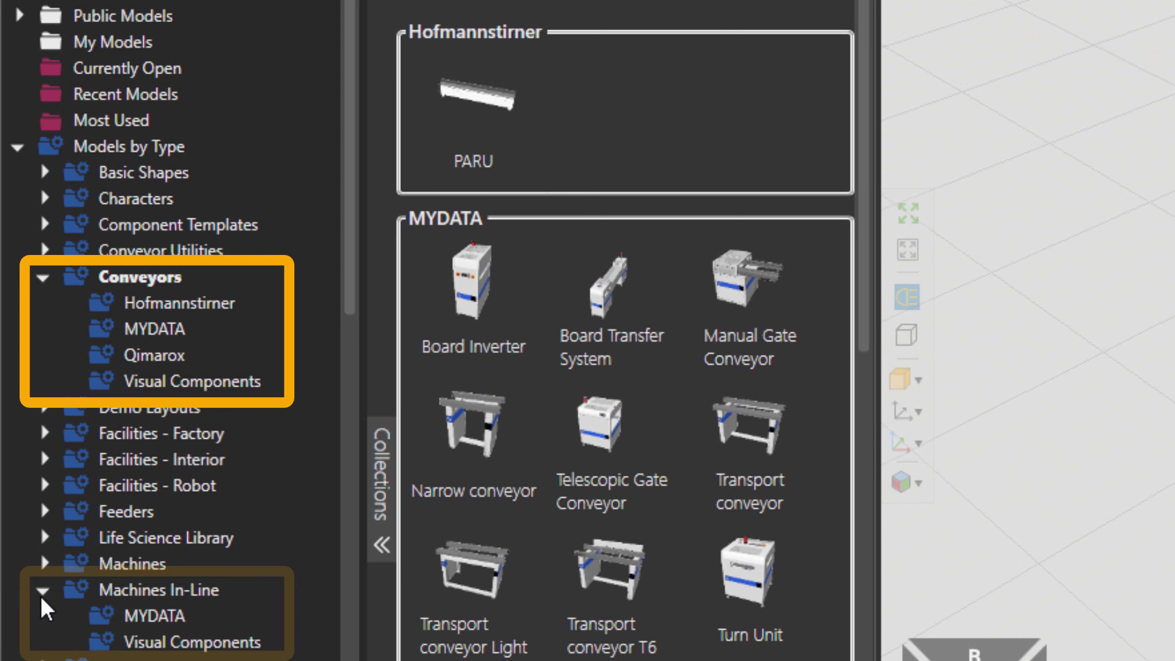
{"action": "left_click", "coordinate": [137, 595]}
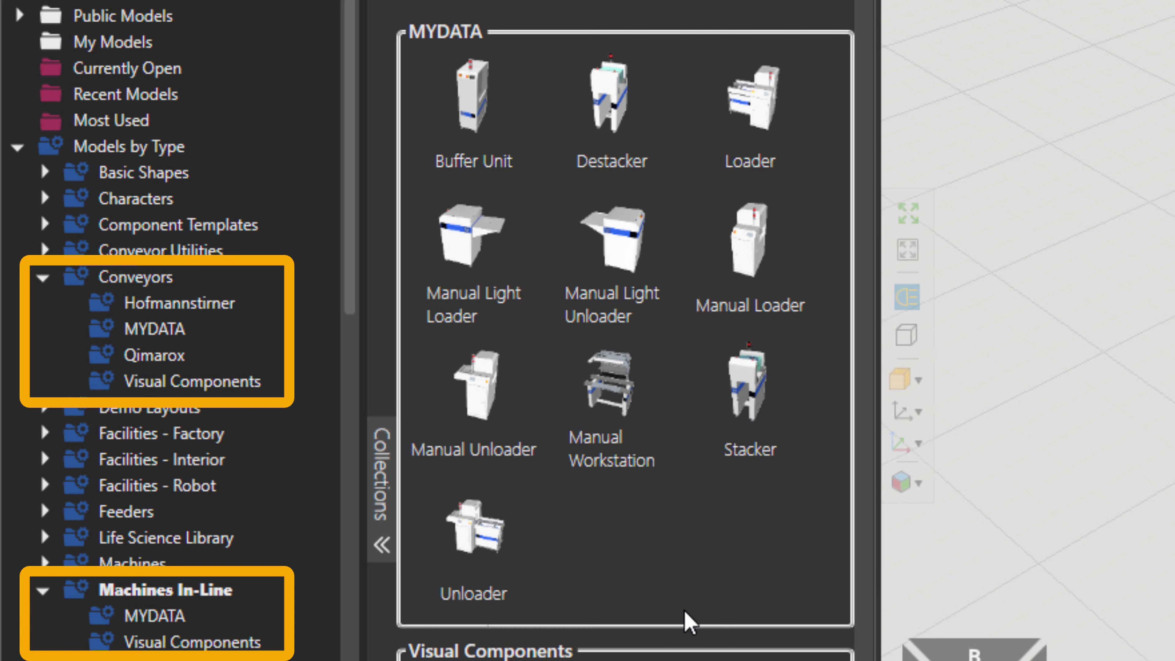
{"action": "left_click", "coordinate": [298, 380]}
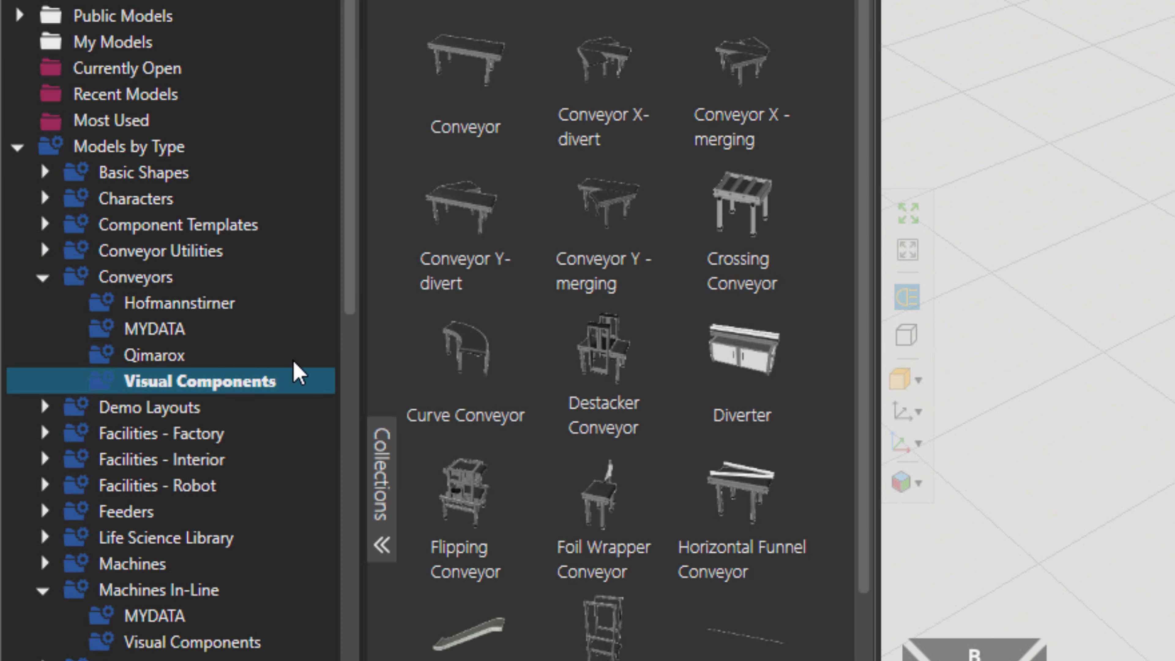
{"action": "double_click", "coordinate": [458, 54]}
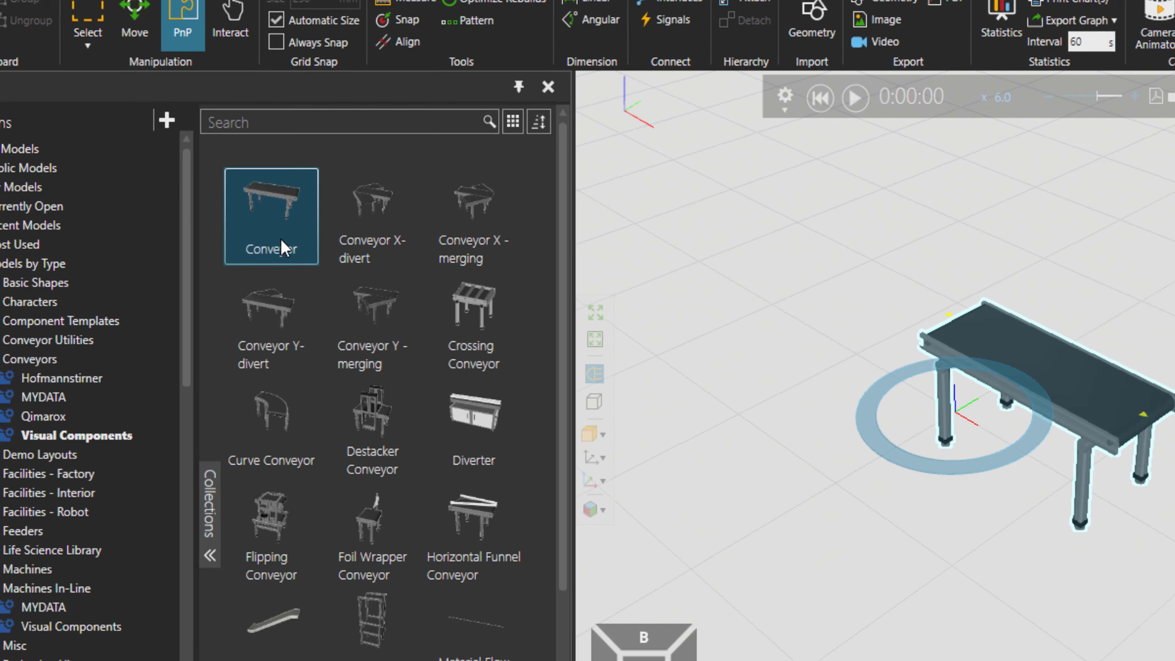
- Add a second Conveyor snapped to the first and drag it to test the joint
{"action": "double_click", "coordinate": [281, 248]}
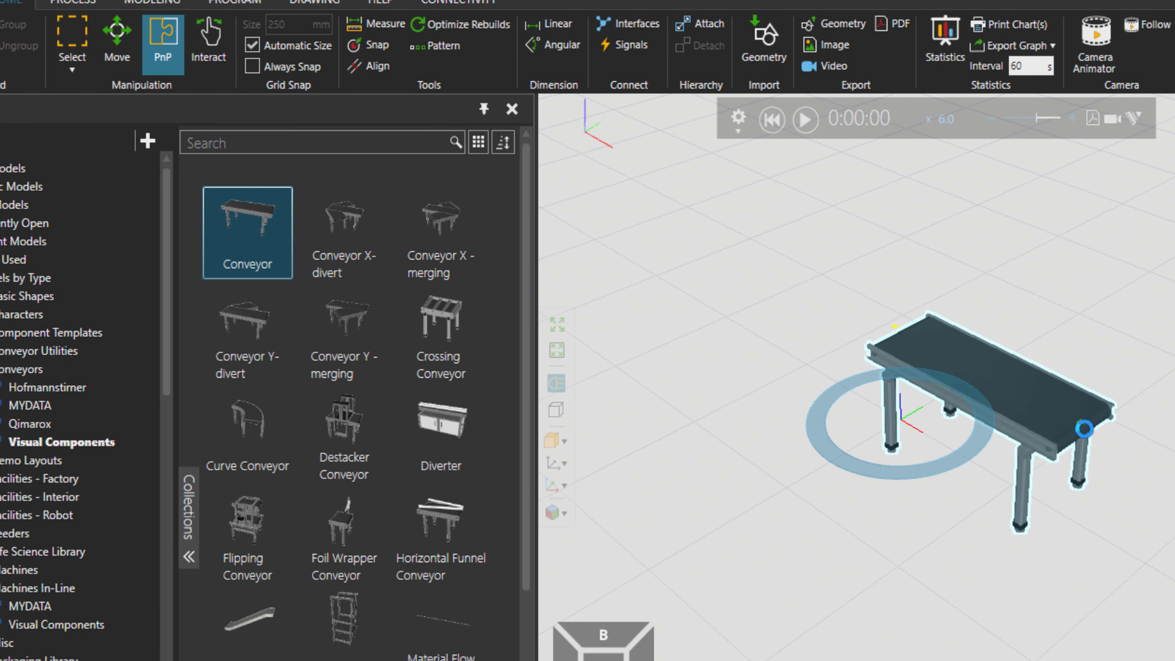
{"action": "scroll", "coordinate": [939, 374], "scroll_direction": "up", "scroll_amount": 5}
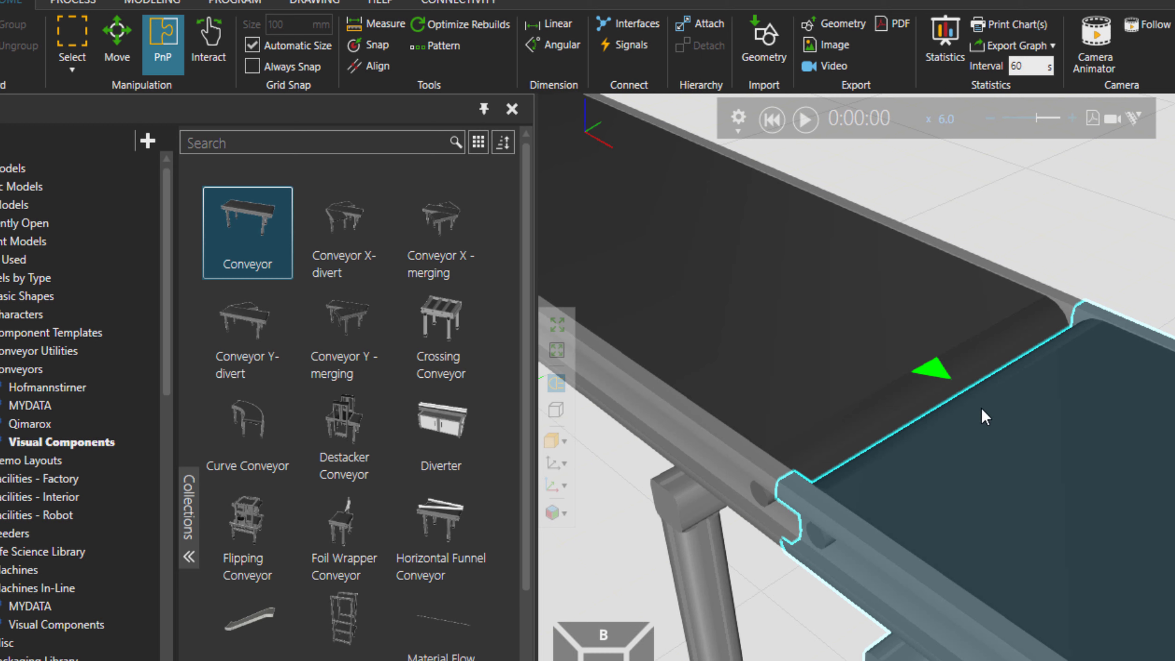
{"action": "left_click_drag", "start_coordinate": [969, 464], "coordinate": [1019, 443]}
{"action": "scroll", "coordinate": [1019, 442], "scroll_direction": "down", "scroll_amount": 5}
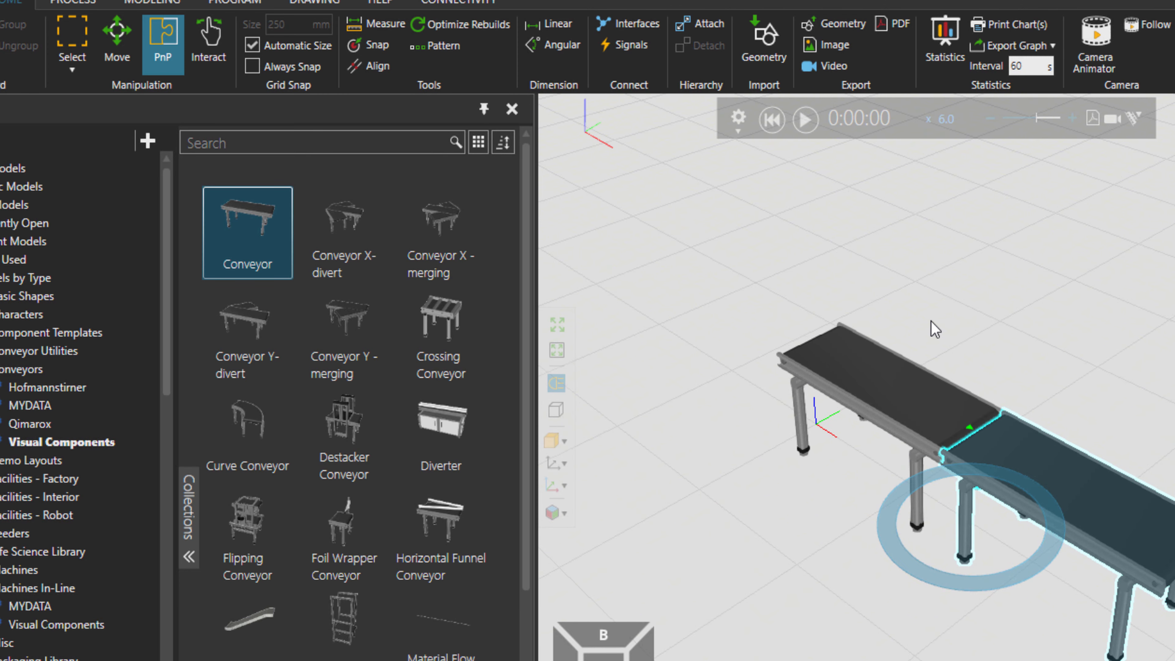
- Resize the second conveyor's length with Interact, then drag it away so it is detached
{"action": "left_click", "coordinate": [208, 44]}
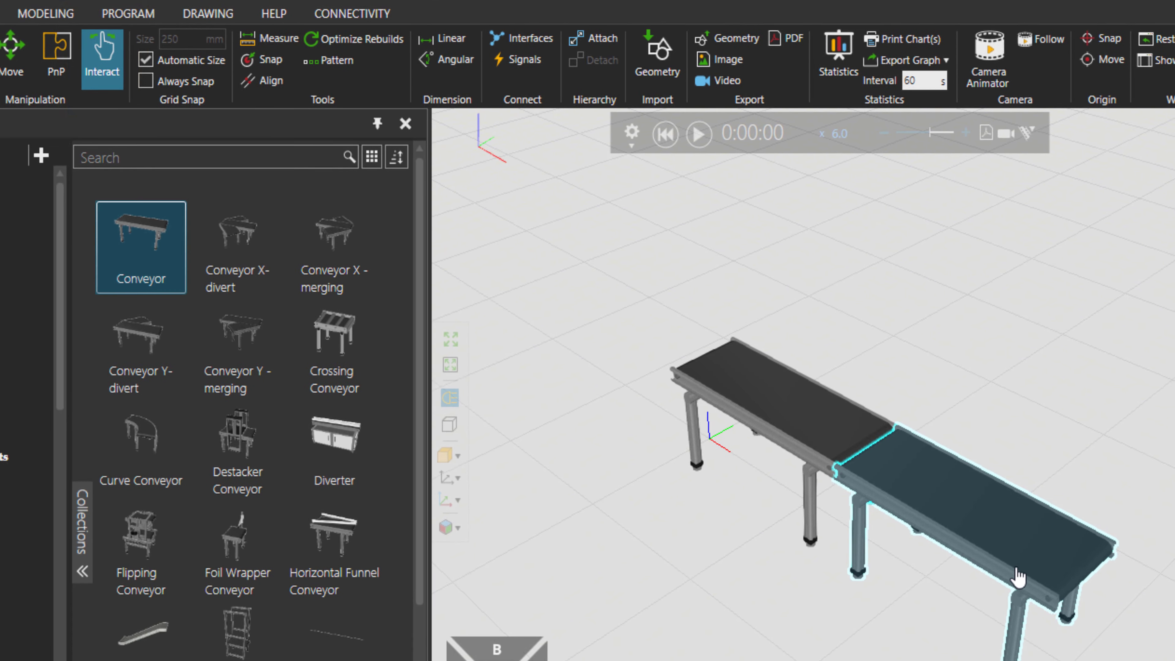
{"action": "left_click_drag", "start_coordinate": [1063, 582], "coordinate": [999, 548]}
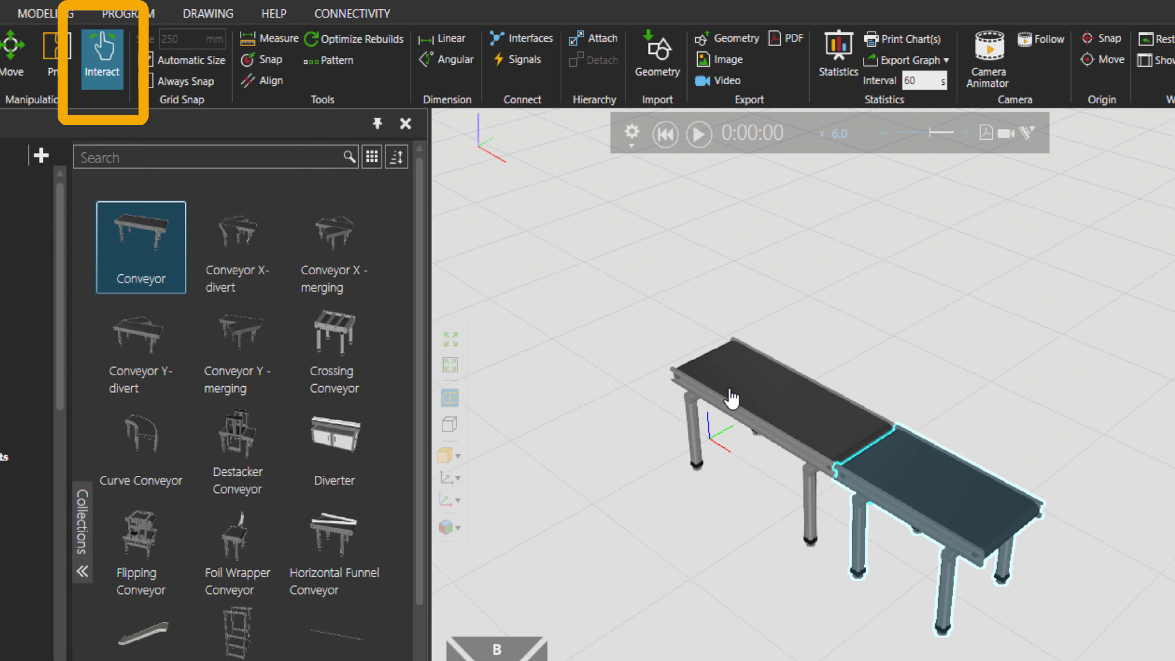
{"action": "scroll", "coordinate": [558, 325], "scroll_direction": "up", "scroll_amount": 3}
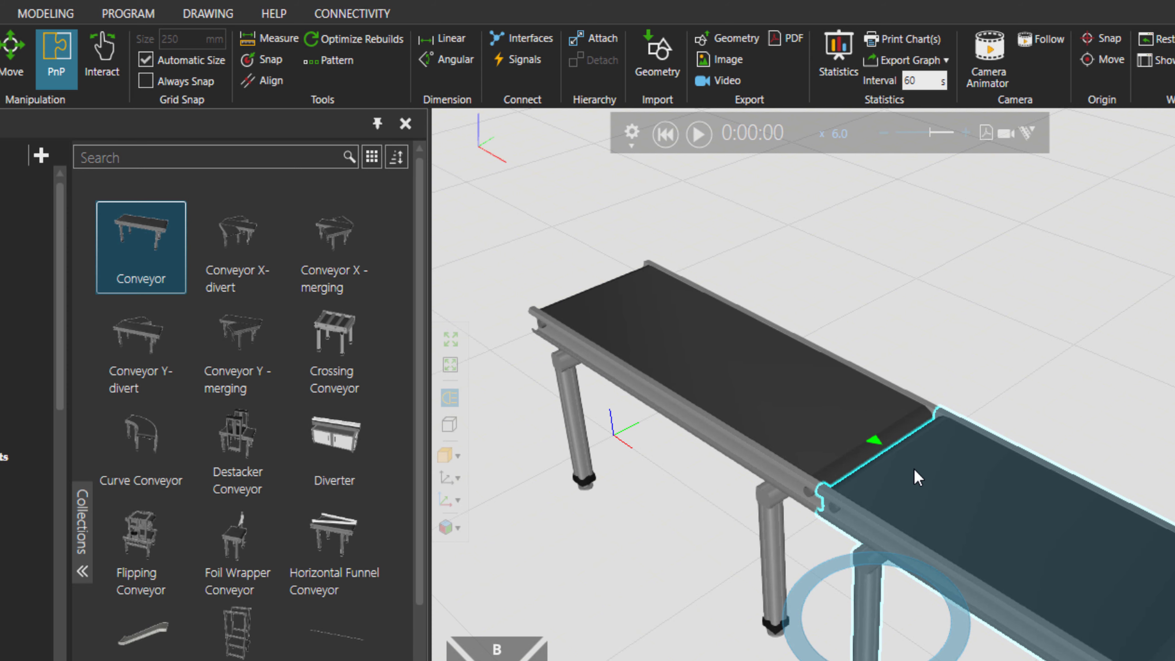
{"action": "scroll", "coordinate": [914, 468], "scroll_direction": "down", "scroll_amount": 3}
{"action": "left_click_drag", "start_coordinate": [914, 470], "coordinate": [996, 512]}
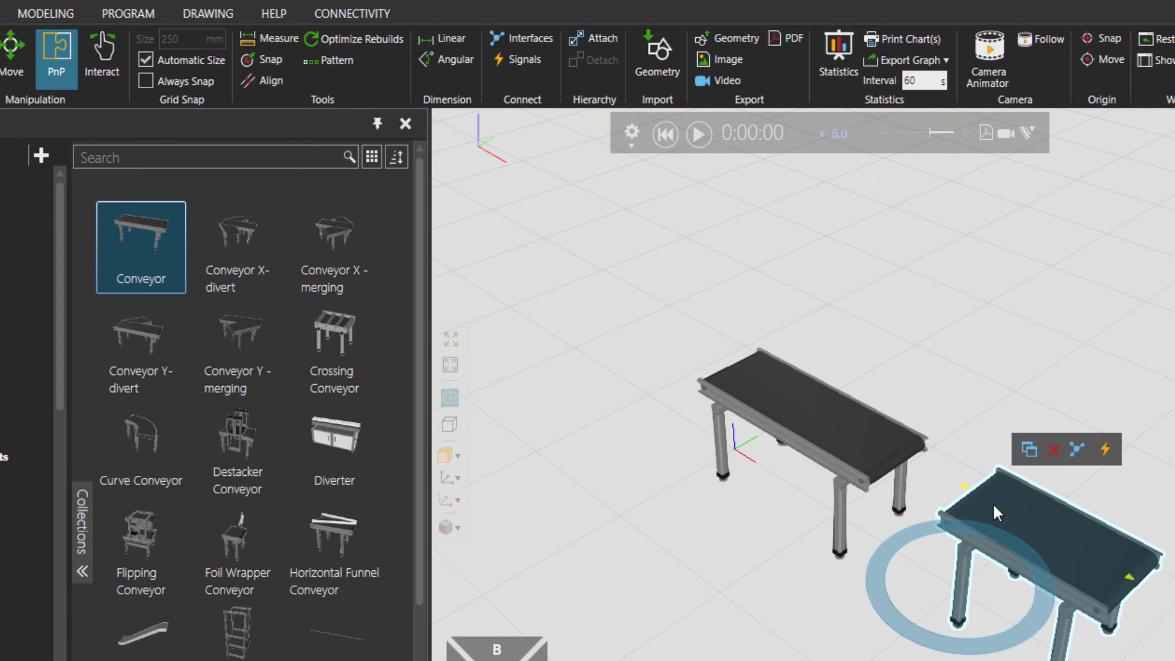
- Delete the spare conveyor and drop an Advanced Feeder onto the remaining conveyor's start
{"action": "left_click", "coordinate": [1053, 451]}
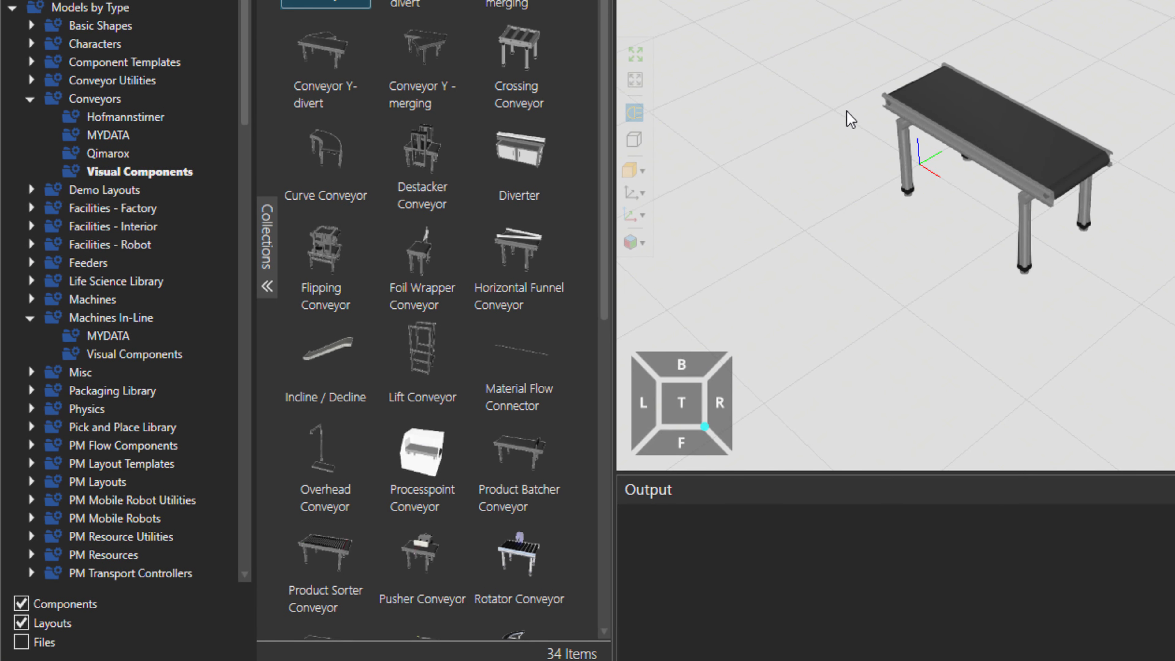
{"action": "left_click", "coordinate": [89, 263]}
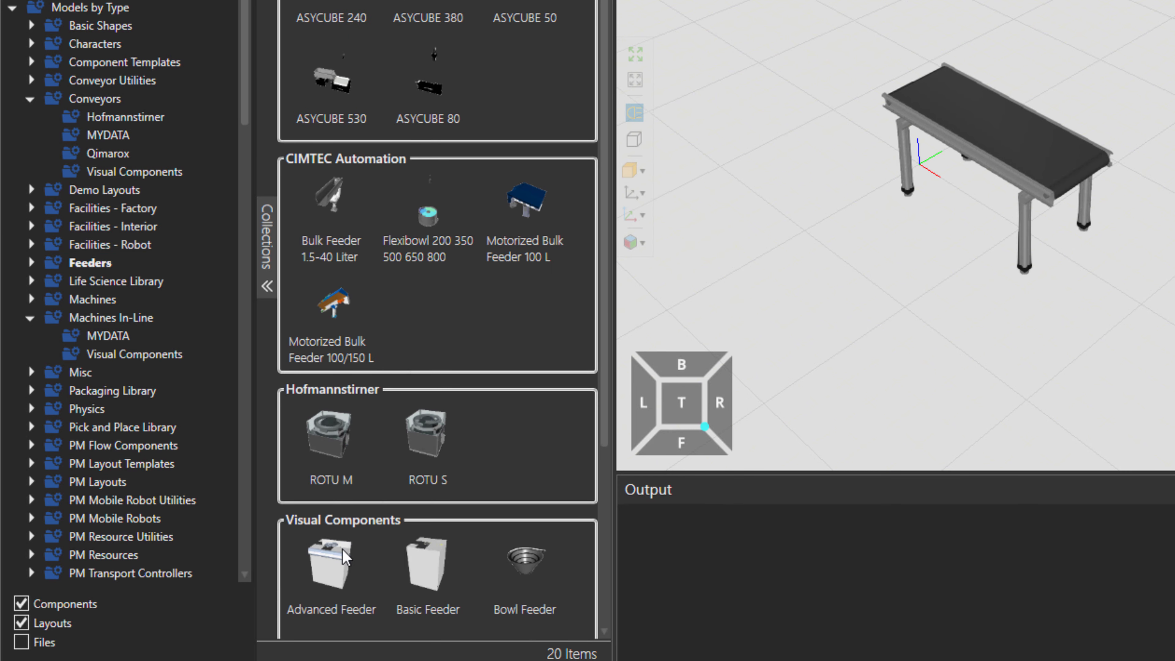
{"action": "left_click_drag", "start_coordinate": [330, 567], "coordinate": [915, 33]}
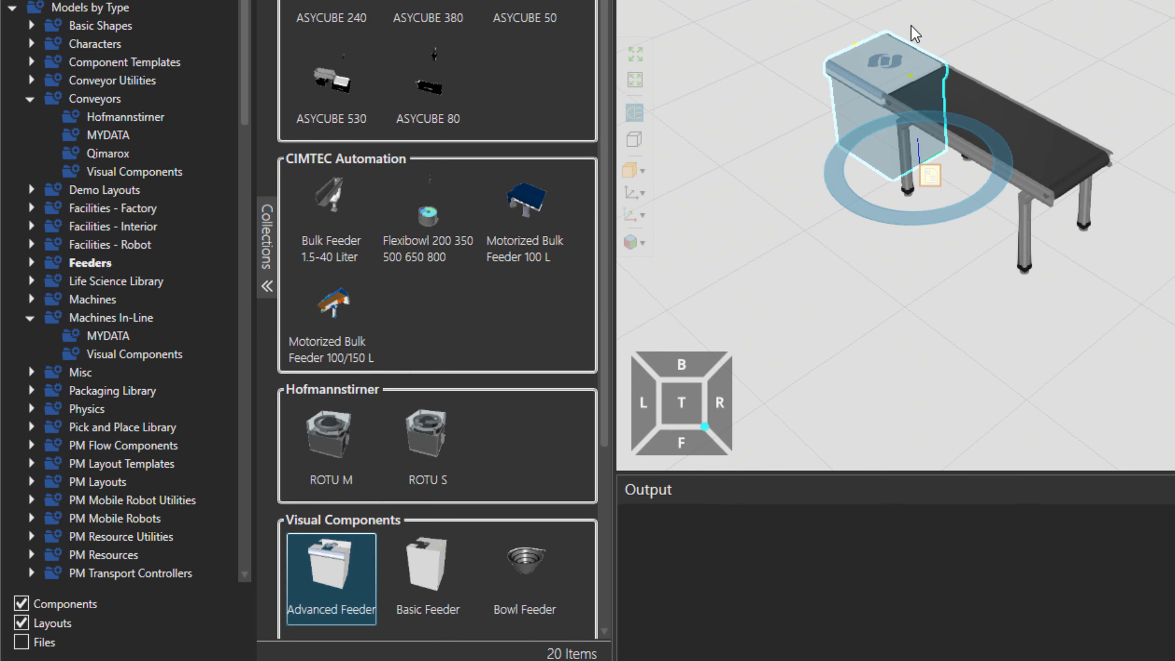
- Run the simulation and watch boxes and cylinders travel along the belt
{"action": "scroll", "coordinate": [910, 67], "scroll_direction": "up", "scroll_amount": 5}
{"action": "scroll", "coordinate": [986, 171], "scroll_direction": "down", "scroll_amount": 3}
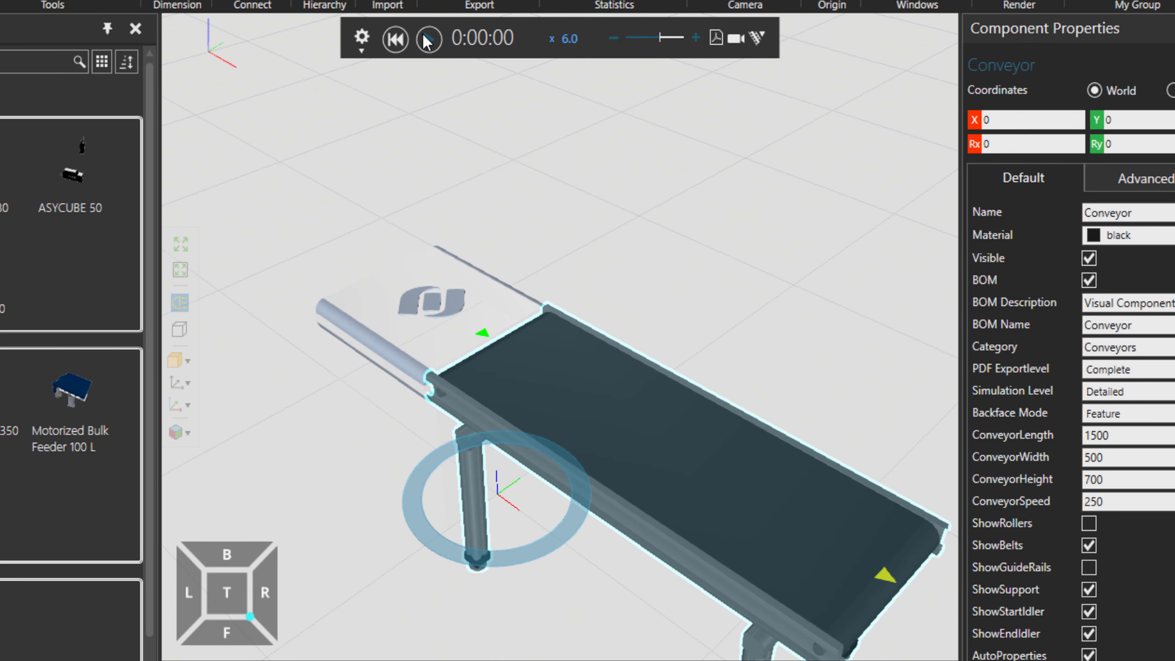
{"action": "left_click", "coordinate": [430, 39]}
{"action": "middle_click_drag", "start_coordinate": [532, 324], "coordinate": [407, 220]}
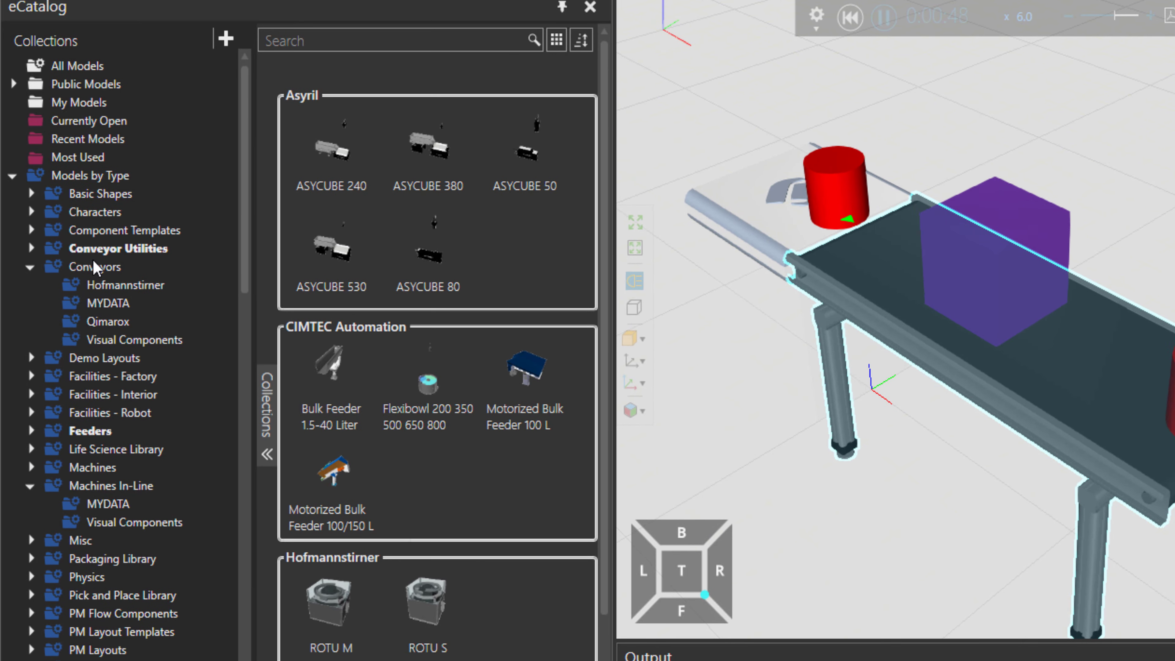
- Snap a Visual Components Conveyor X-divert onto the end of the belt conveyor
{"action": "left_click", "coordinate": [130, 337]}
{"action": "left_click", "coordinate": [420, 343]}
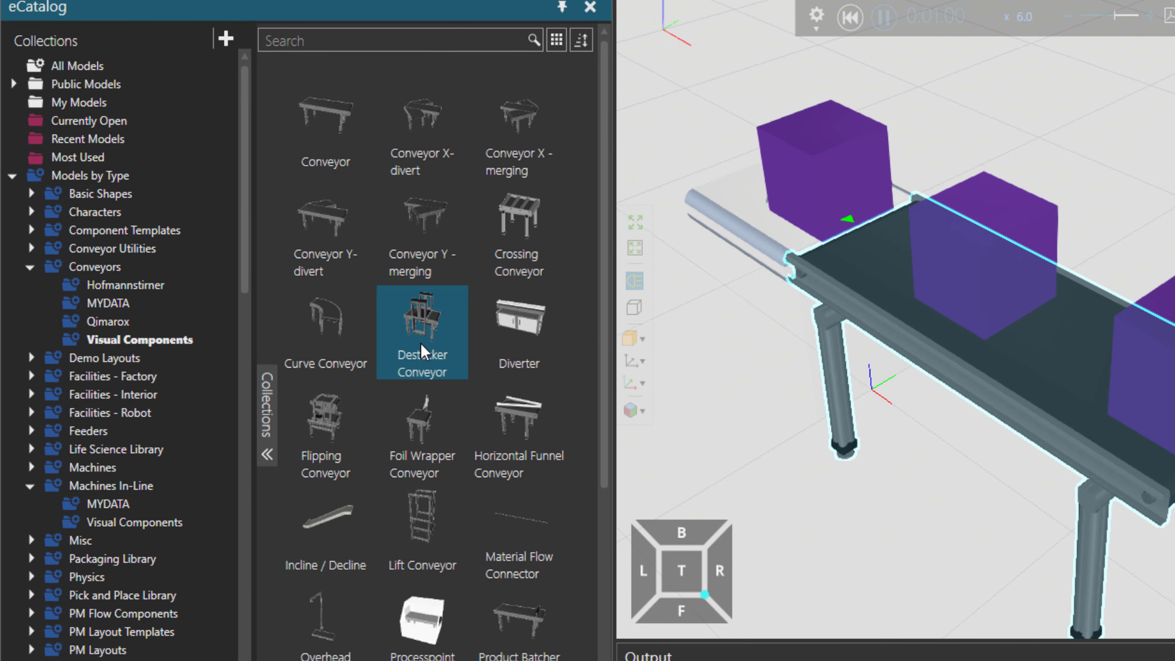
{"action": "double_click", "coordinate": [422, 153]}
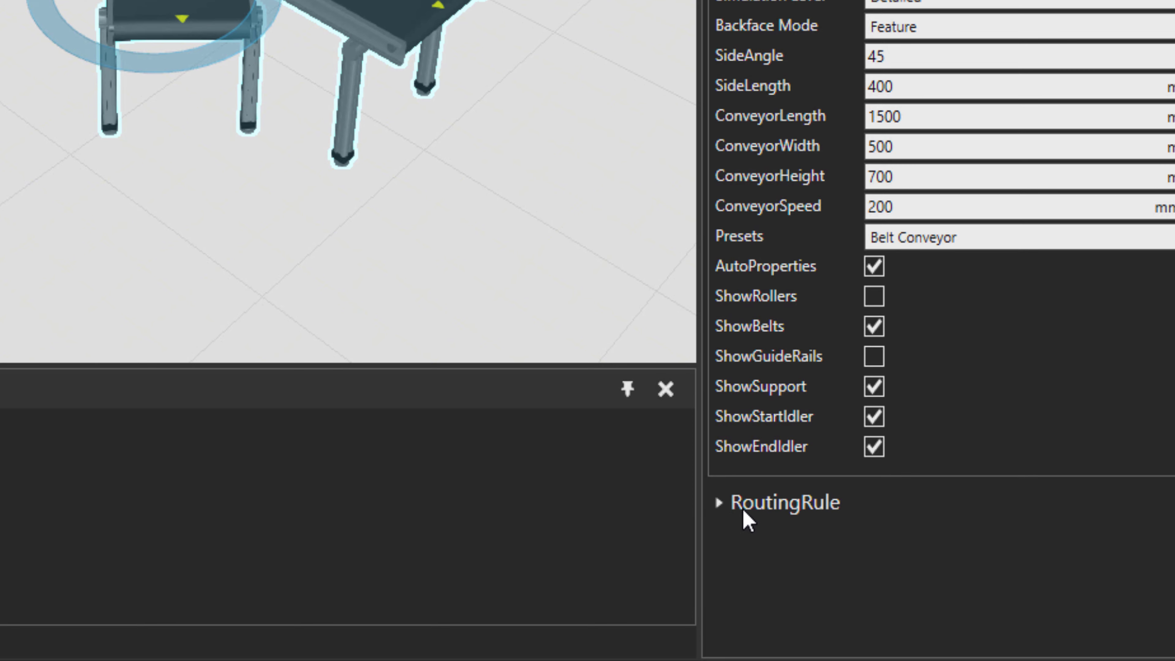
- Expand the X-divert's Cyclic RoutingRule to show its Right, Straight, Left order and review the rule types
{"action": "left_click", "coordinate": [721, 509]}
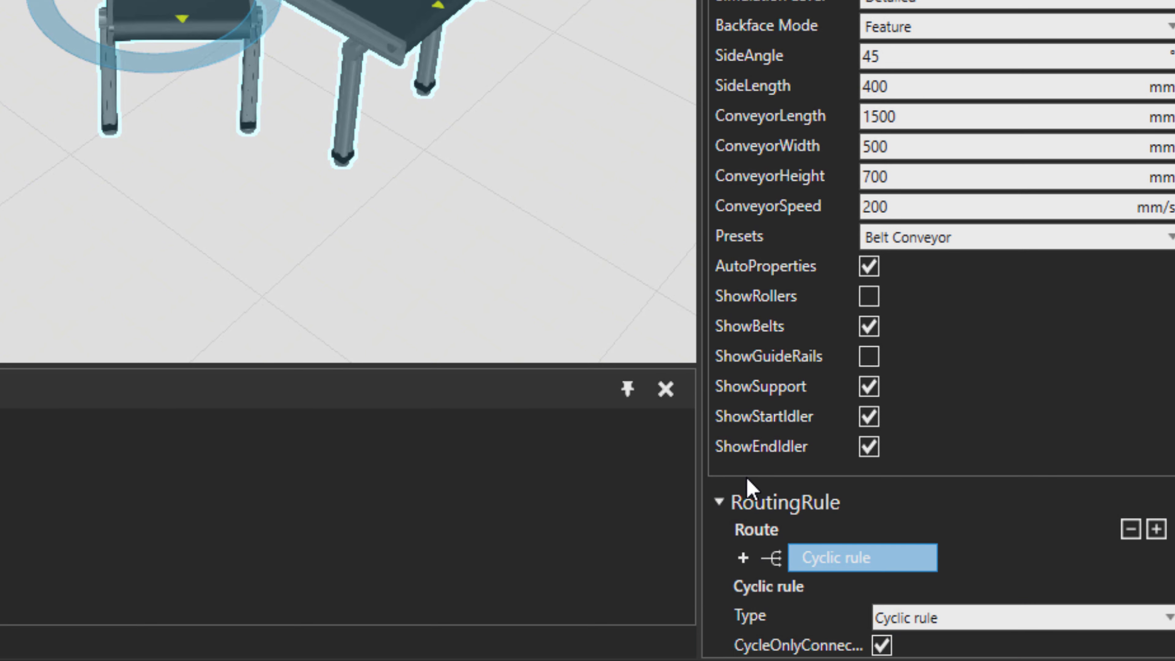
{"action": "scroll", "coordinate": [748, 486], "scroll_direction": "down", "scroll_amount": 3}
{"action": "left_click", "coordinate": [743, 396]}
{"action": "scroll", "coordinate": [751, 401], "scroll_direction": "down", "scroll_amount": 1}
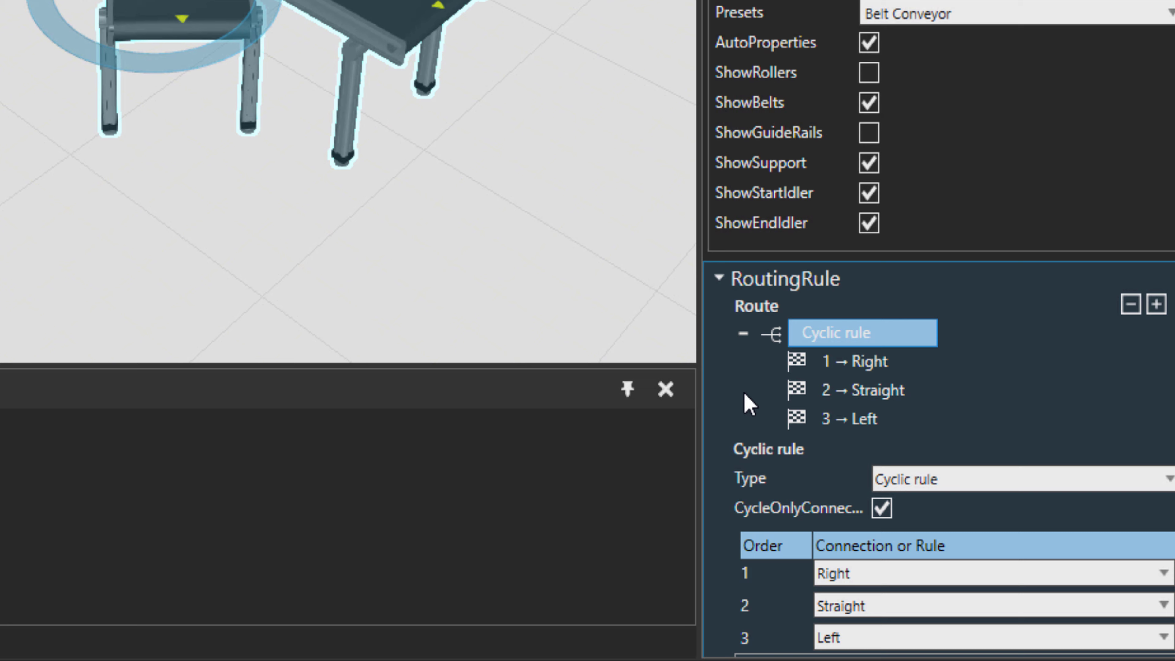
{"action": "mouse_move", "coordinate": [816, 351]}
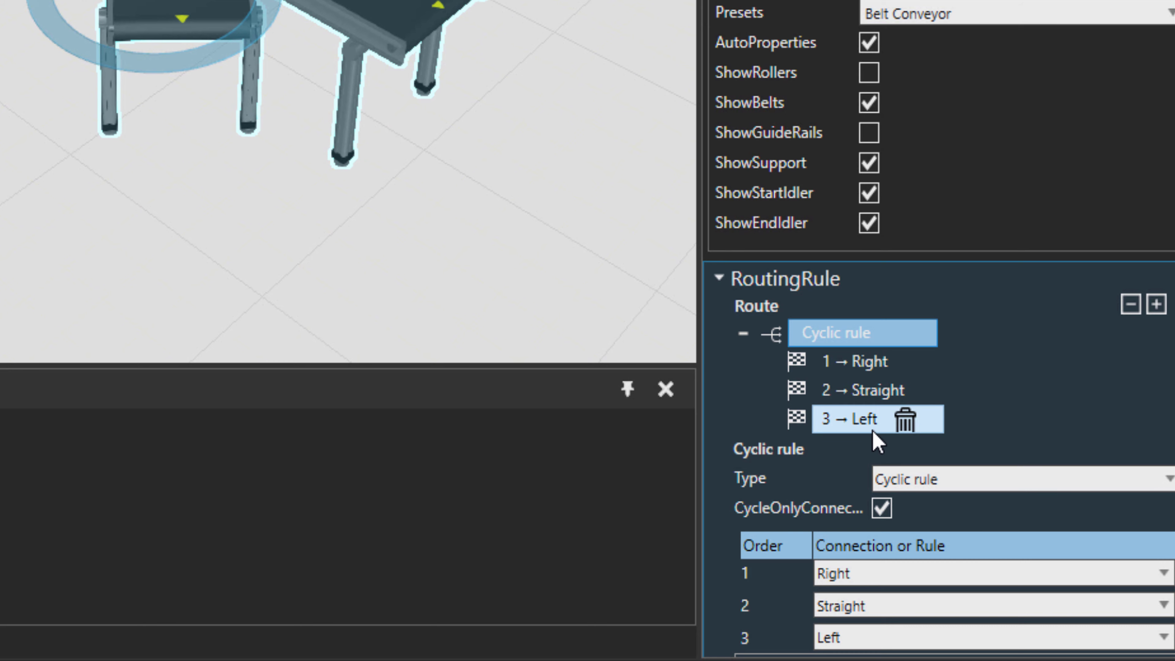
{"action": "left_click", "coordinate": [909, 480]}
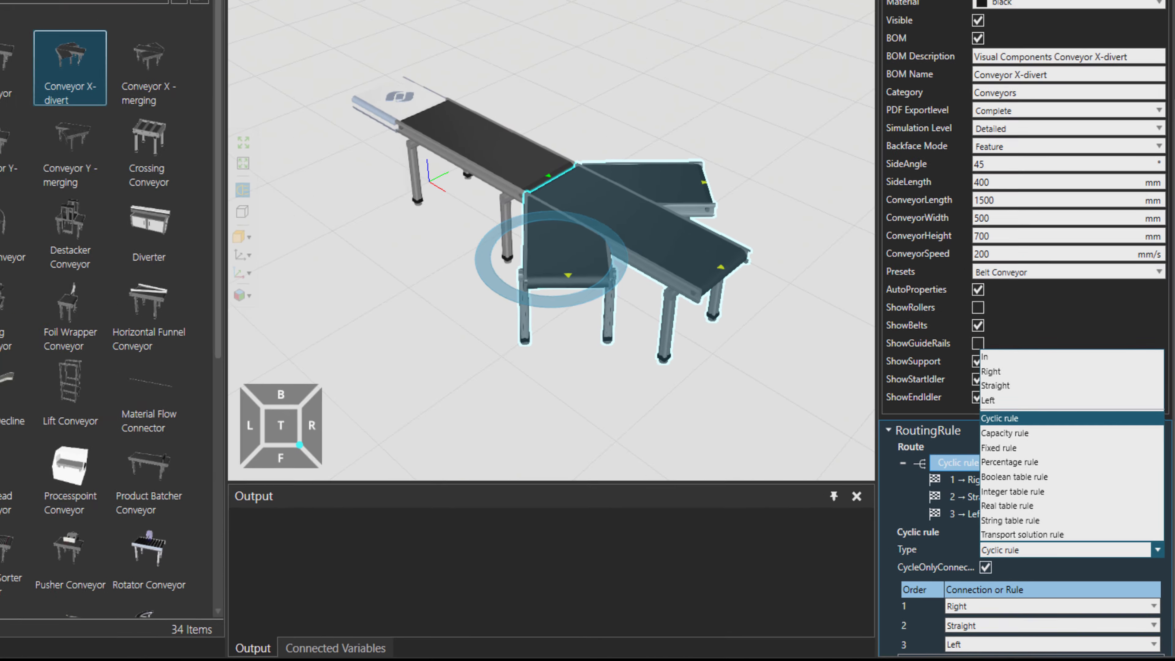
{"action": "left_click", "coordinate": [559, 115]}
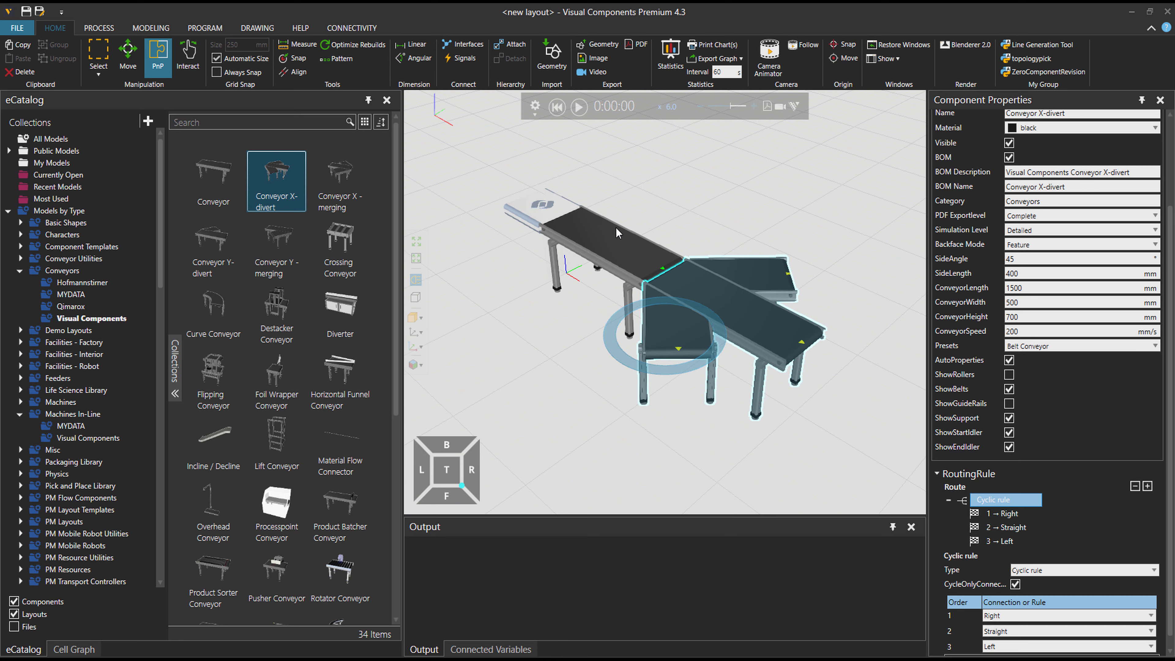
{"action": "scroll", "coordinate": [617, 229], "scroll_direction": "up", "scroll_amount": 4}
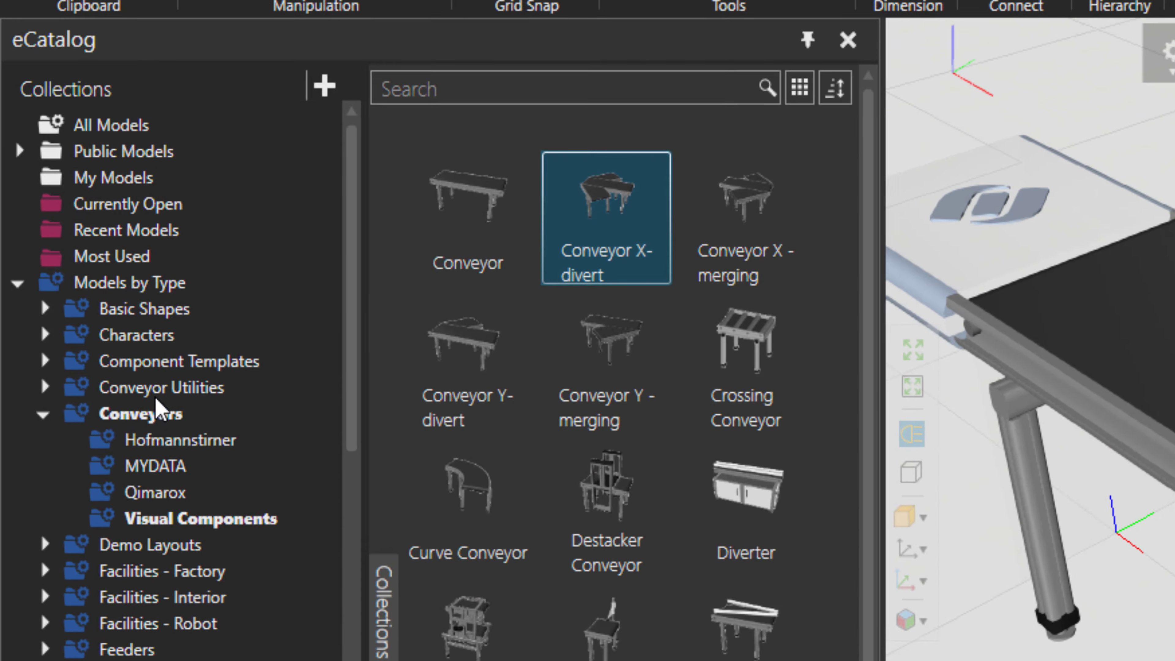
- Drag the Bladder stopper from Conveyor Utilities onto the belt conveyor
{"action": "left_click", "coordinate": [51, 259]}
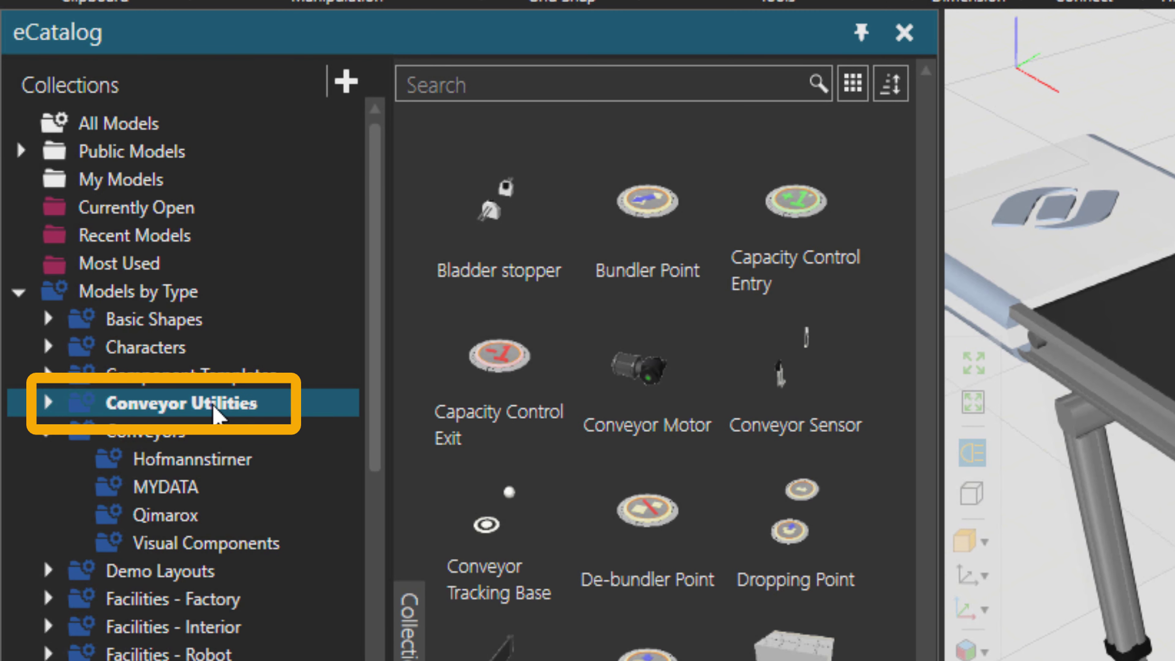
{"action": "left_click", "coordinate": [535, 246]}
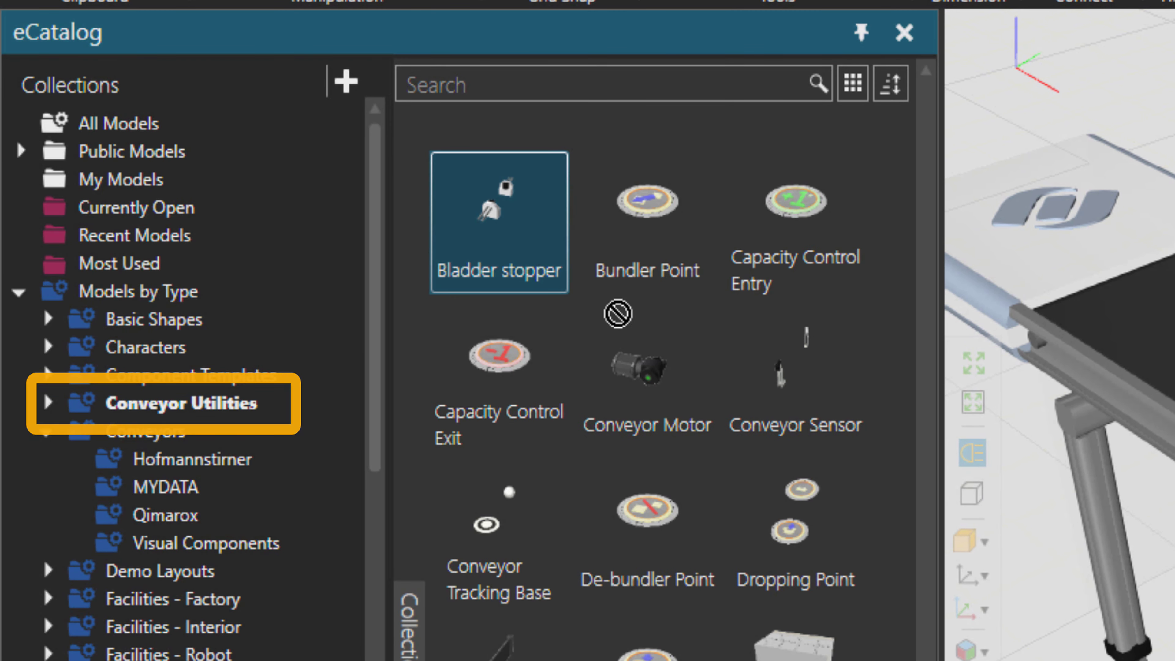
{"action": "left_click_drag", "start_coordinate": [499, 223], "coordinate": [1171, 657]}
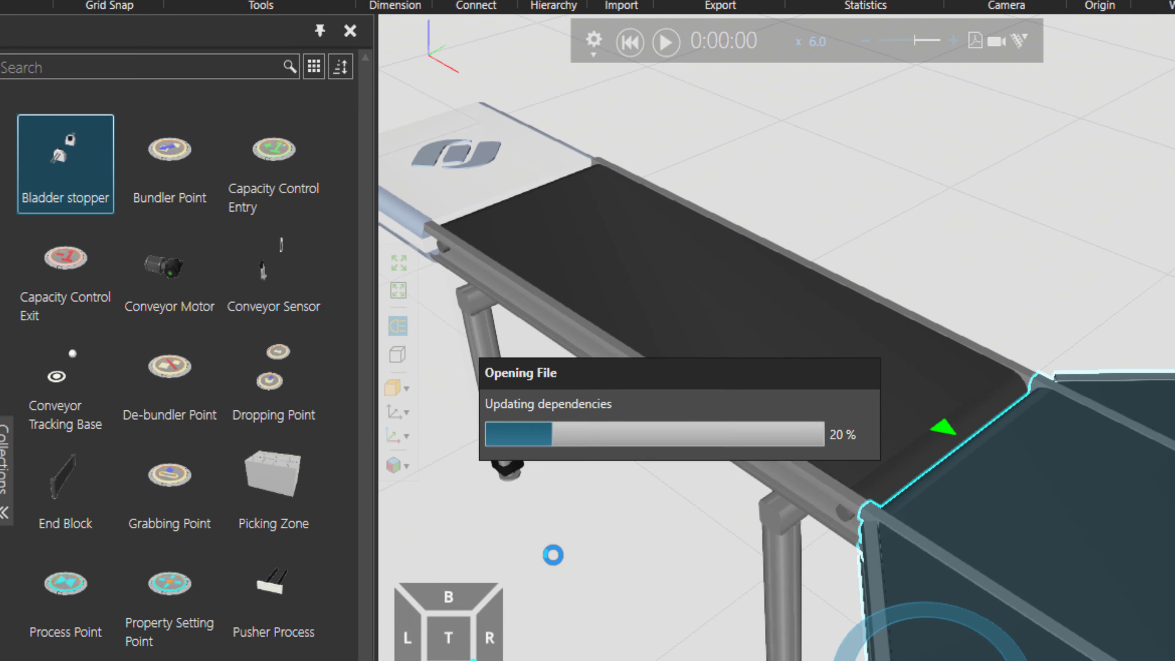
{"action": "left_click_drag", "start_coordinate": [610, 528], "coordinate": [736, 320]}
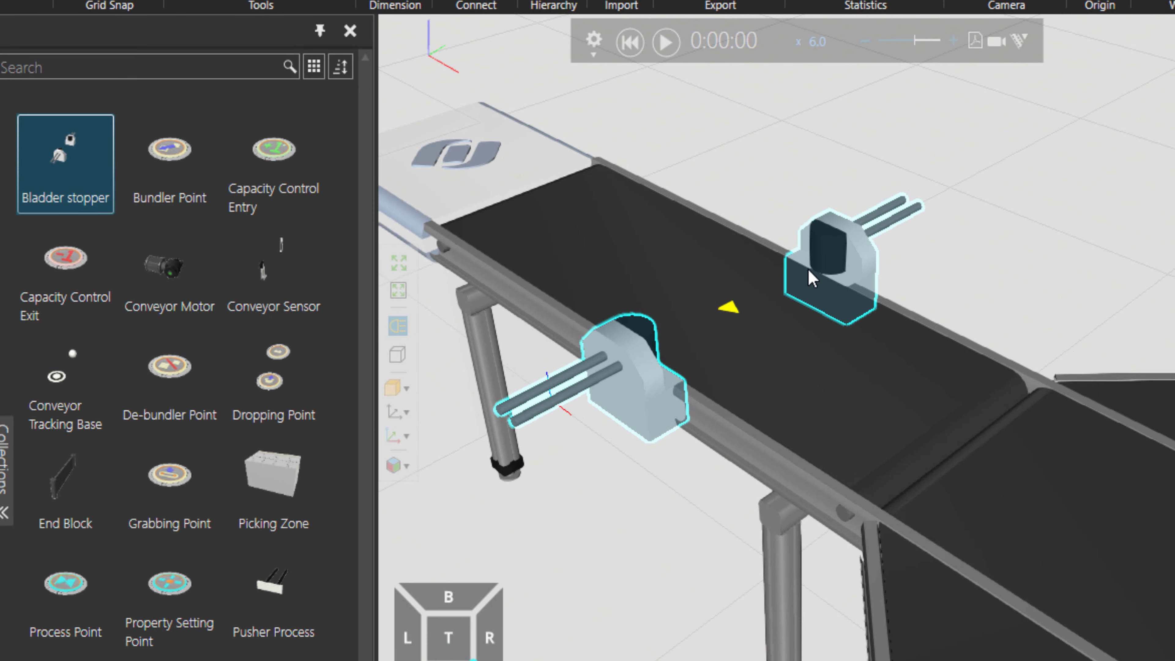
- Start the simulation to watch boxes queue at the bladder stoppers
{"action": "left_click", "coordinate": [673, 34]}
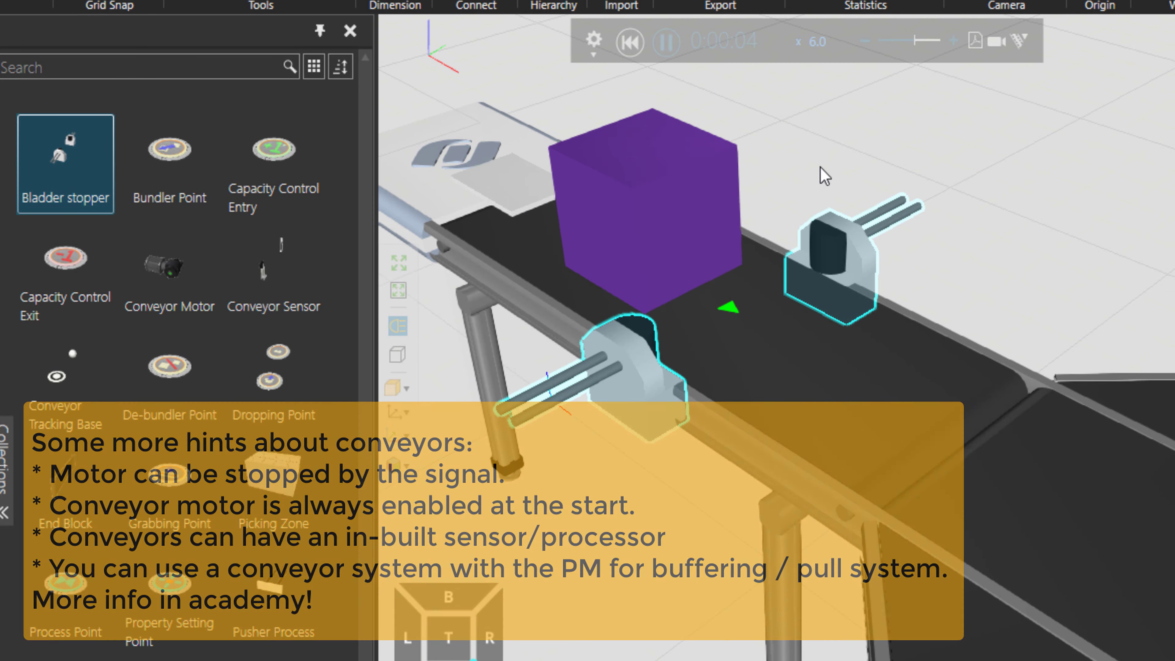